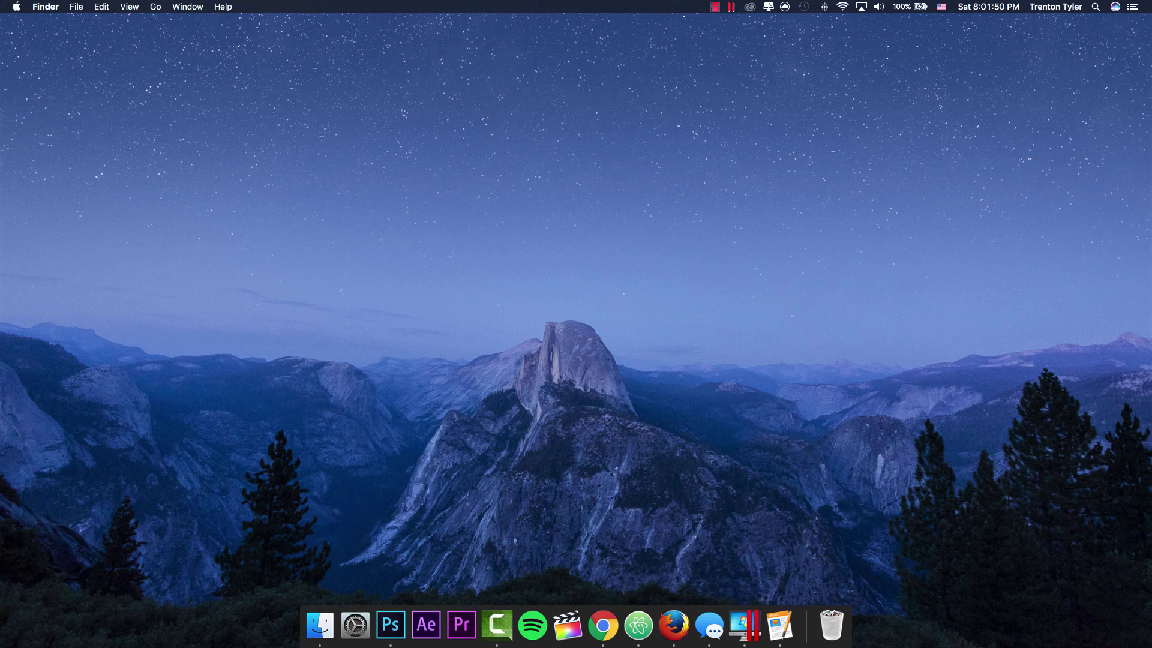
- Go to the ~/Library folder through Go to Folder, then close that window
key("super+shift+g")
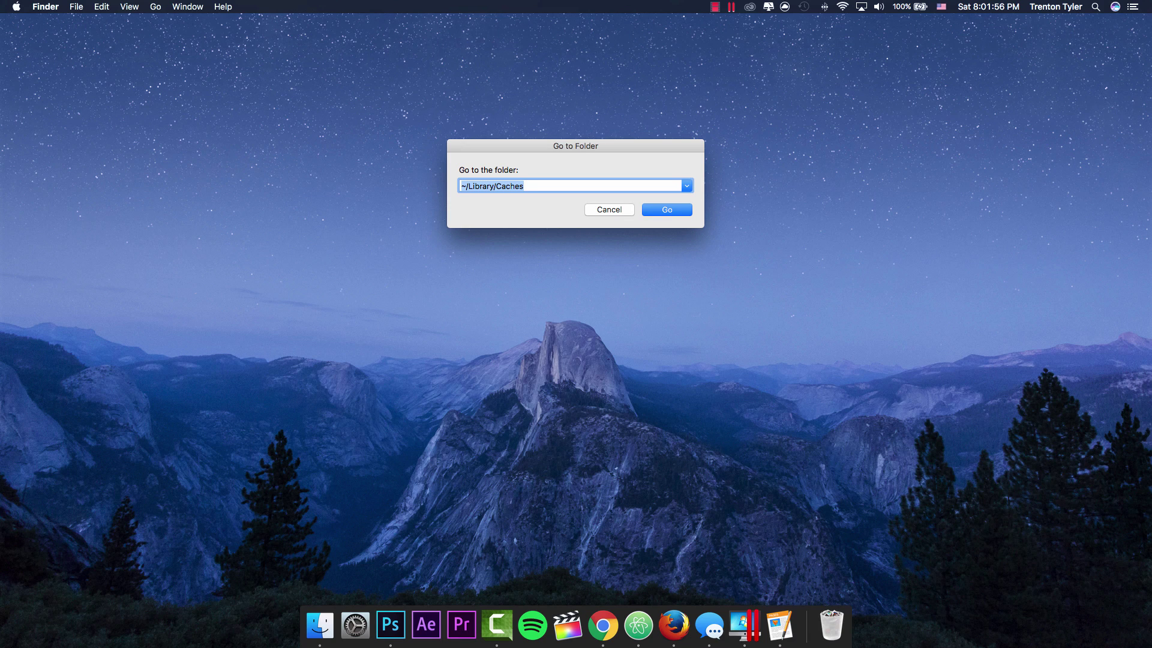
key("Return")
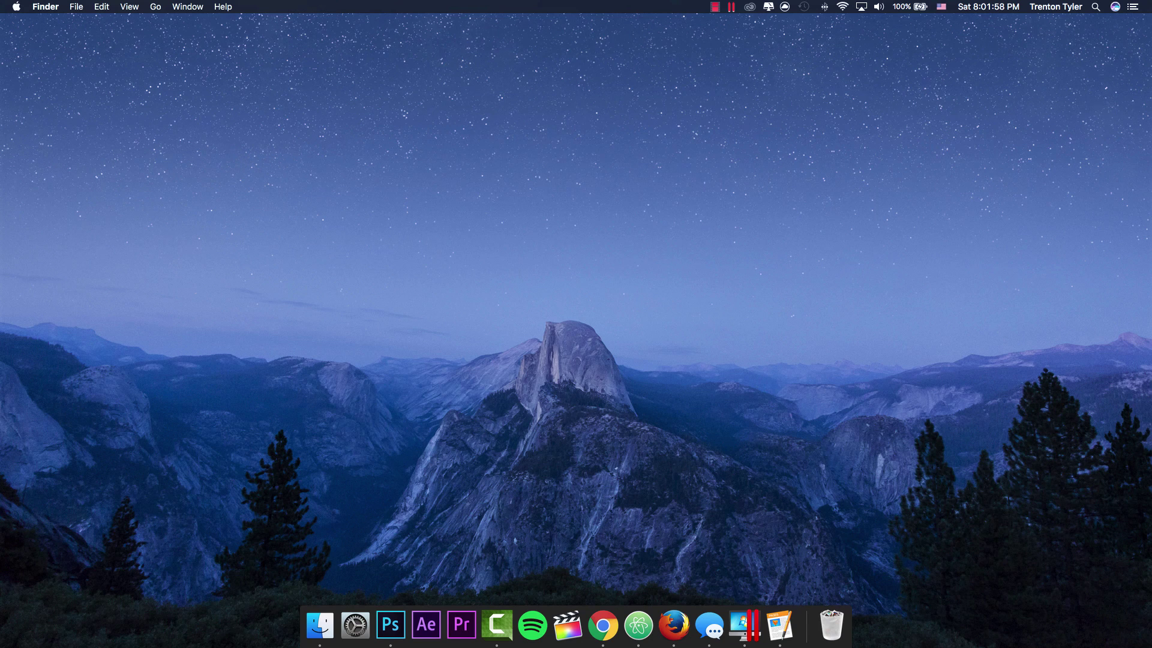
left_click(155, 7)
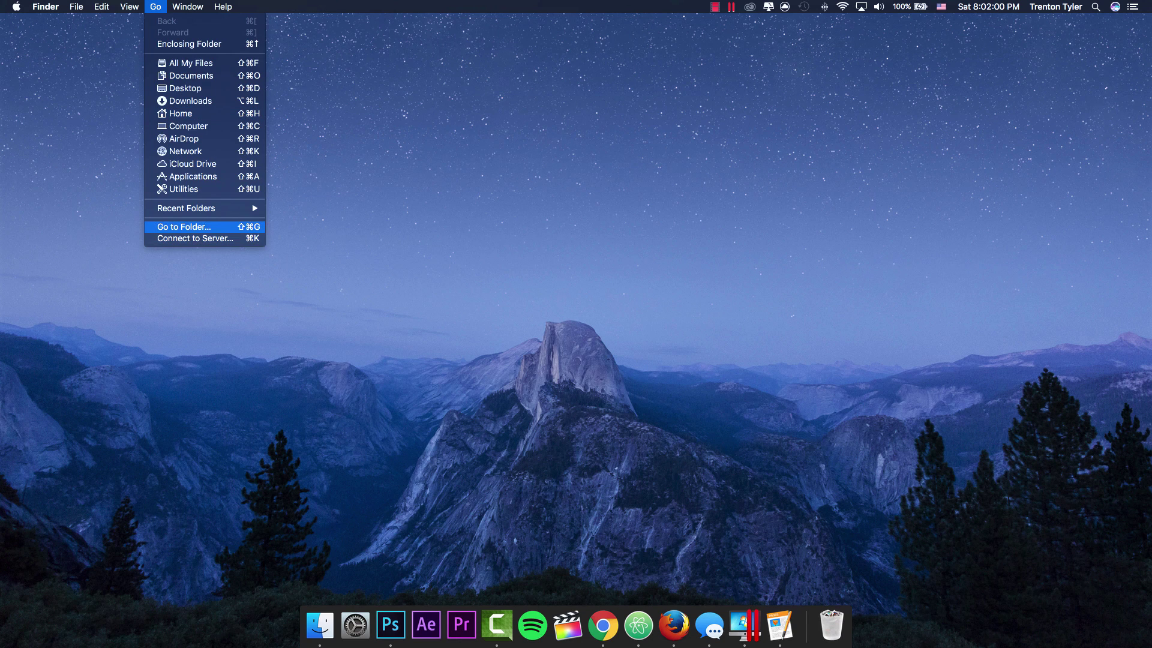
left_click(184, 227)
left_click(524, 186)
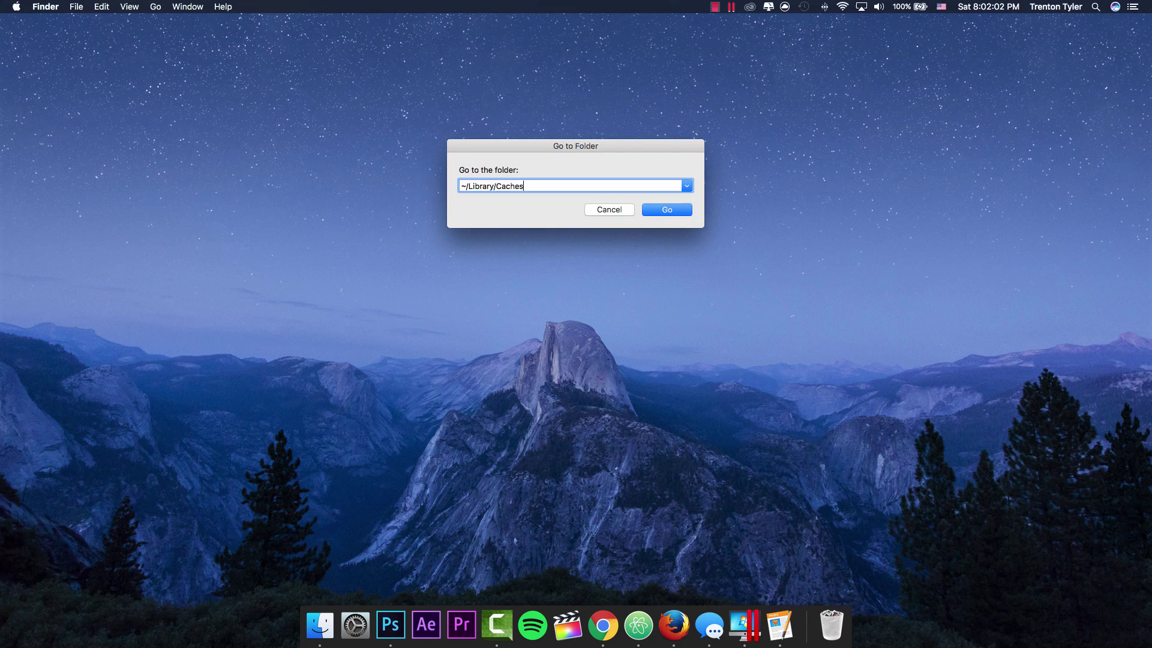
key("super+a")
key("BackSpace")
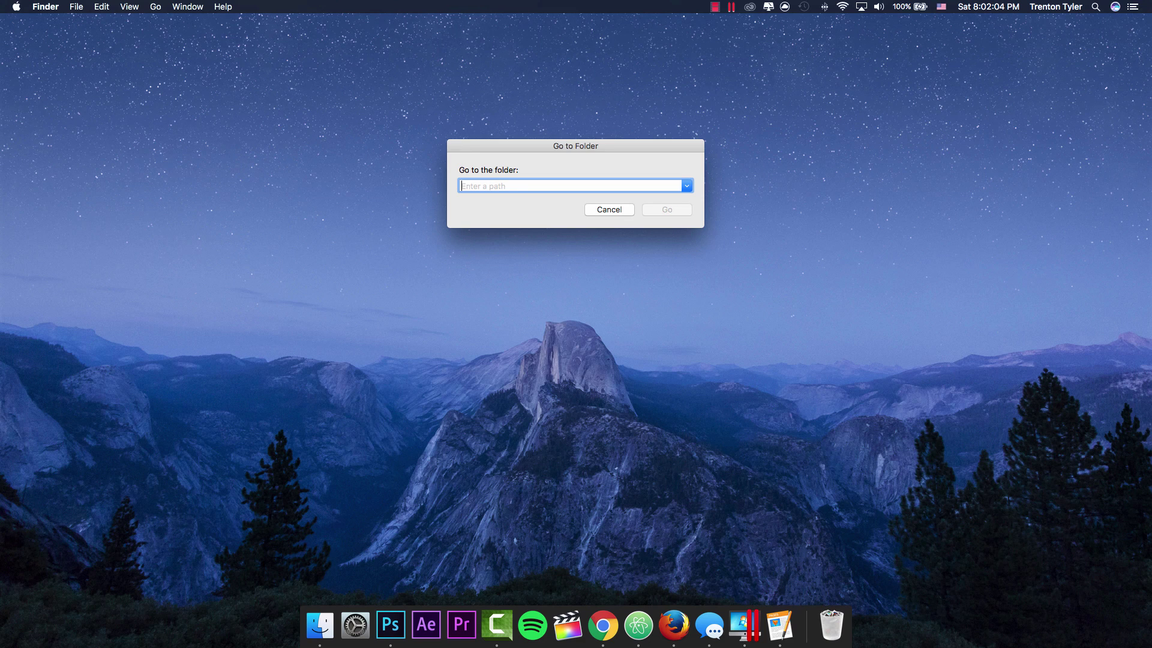
type("~")
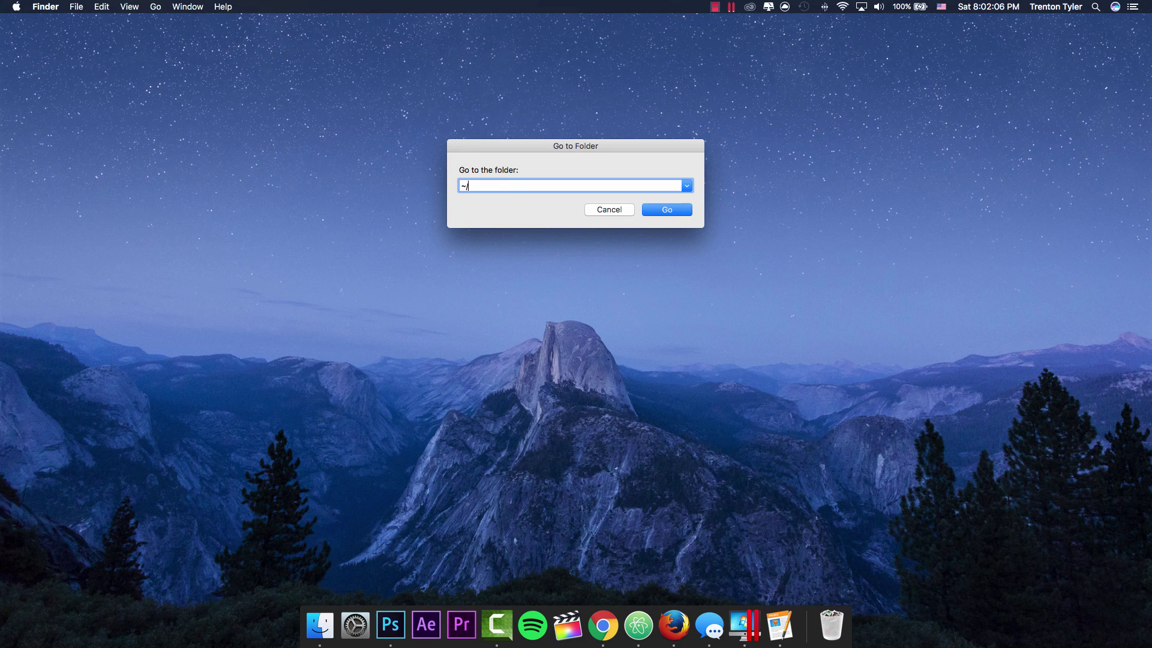
type("/Library")
key("Return")
left_click_drag(624, 89, 599, 88)
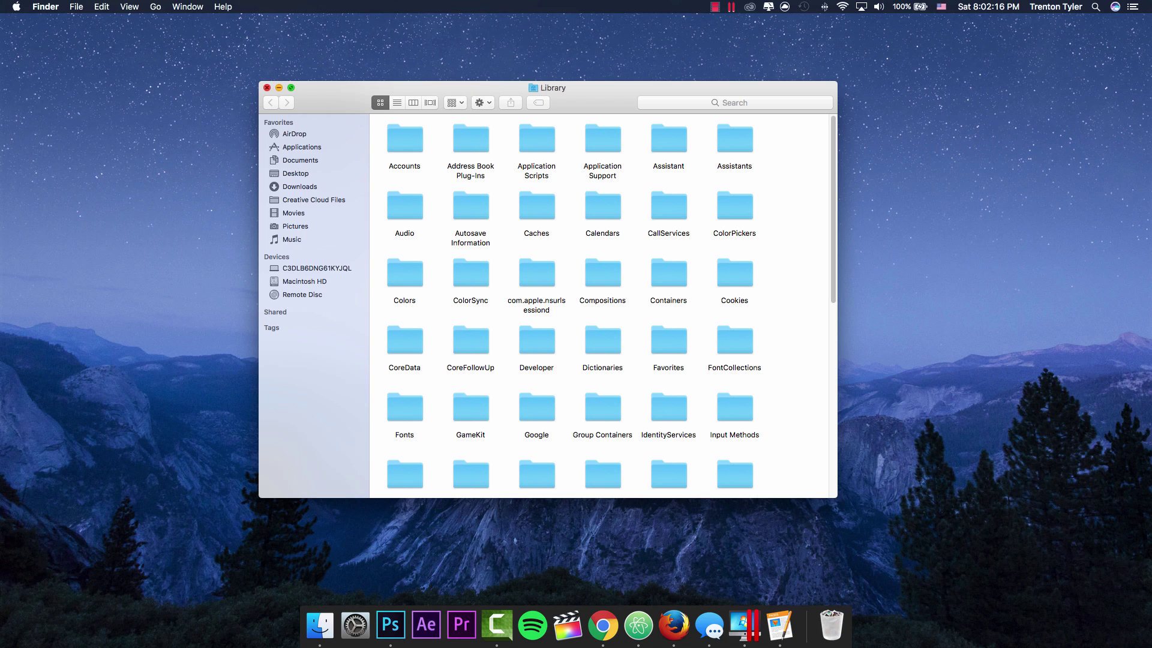
key("super+w")
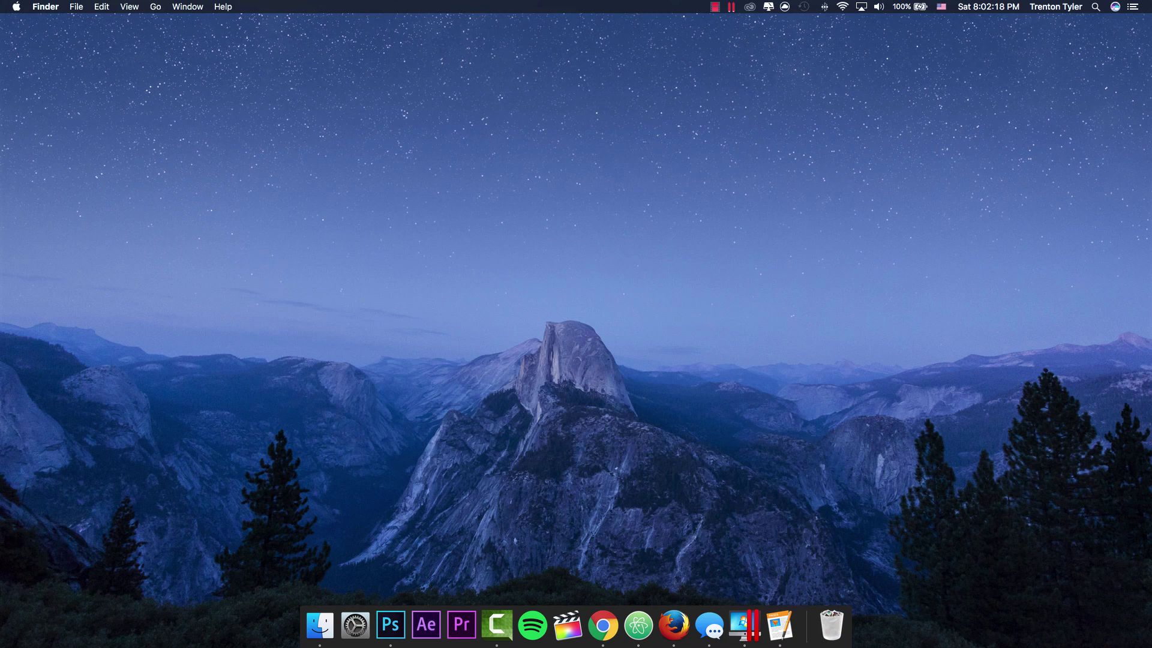
- Open ~/Library/Caches, enlarge the window by one row, and scroll through its cache folders
key("shift+super+g")
key("Right")
type("/Ba")
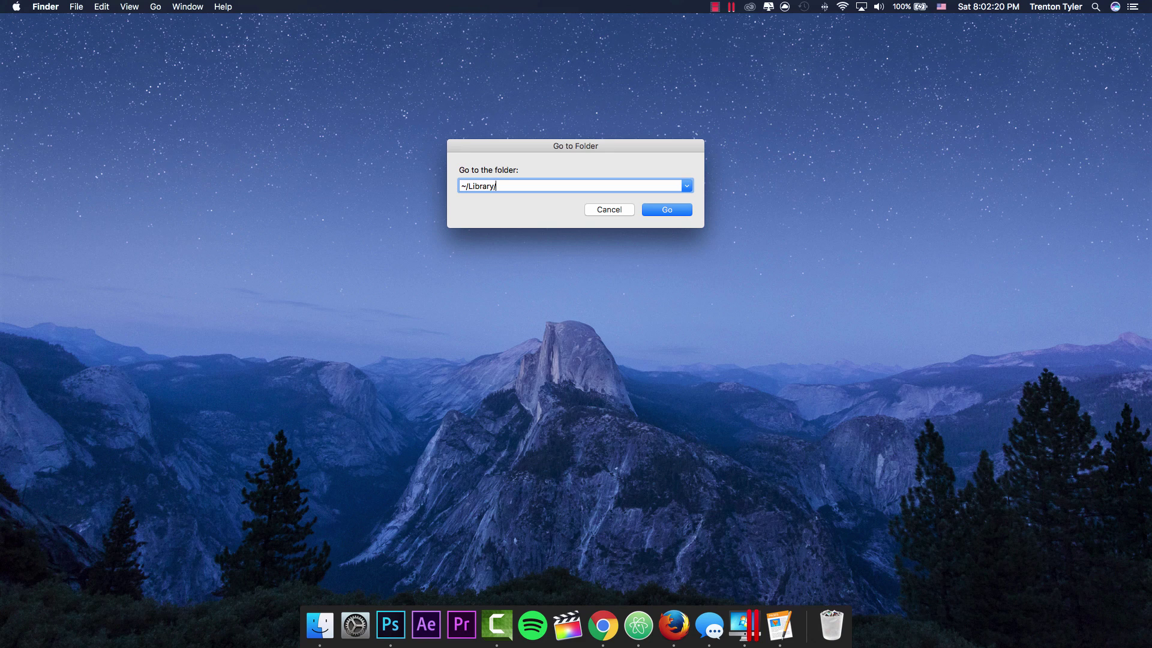
key("BackSpace")
key("BackSpace")
type("Caches")
key("Return")
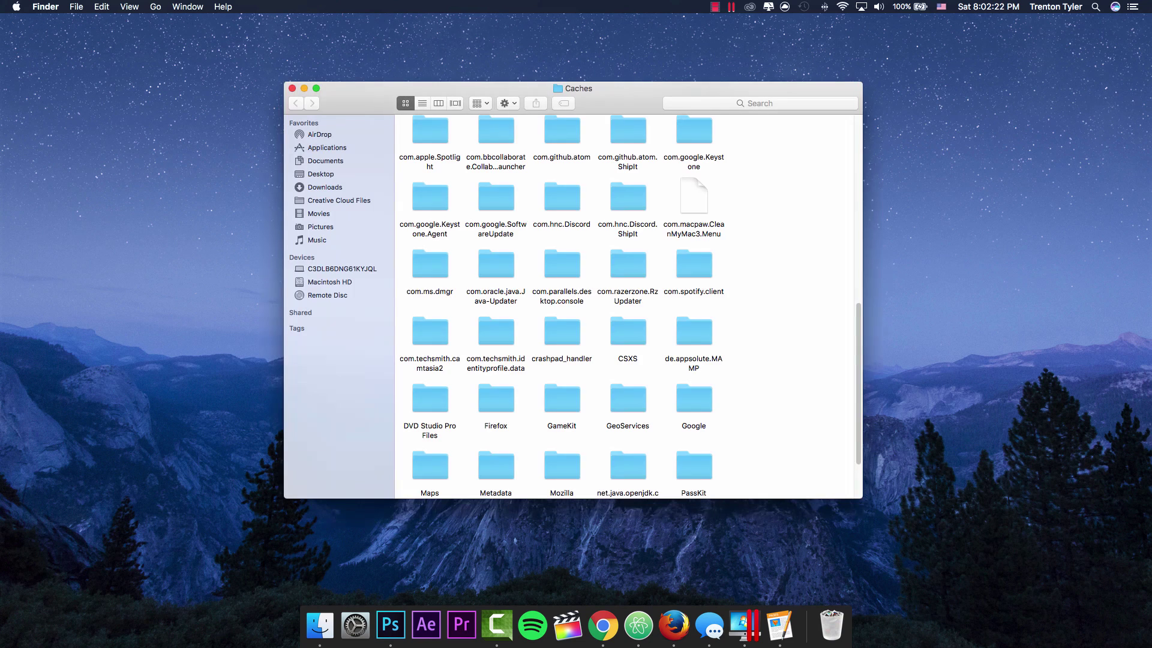
left_click_drag(862, 498, 889, 551)
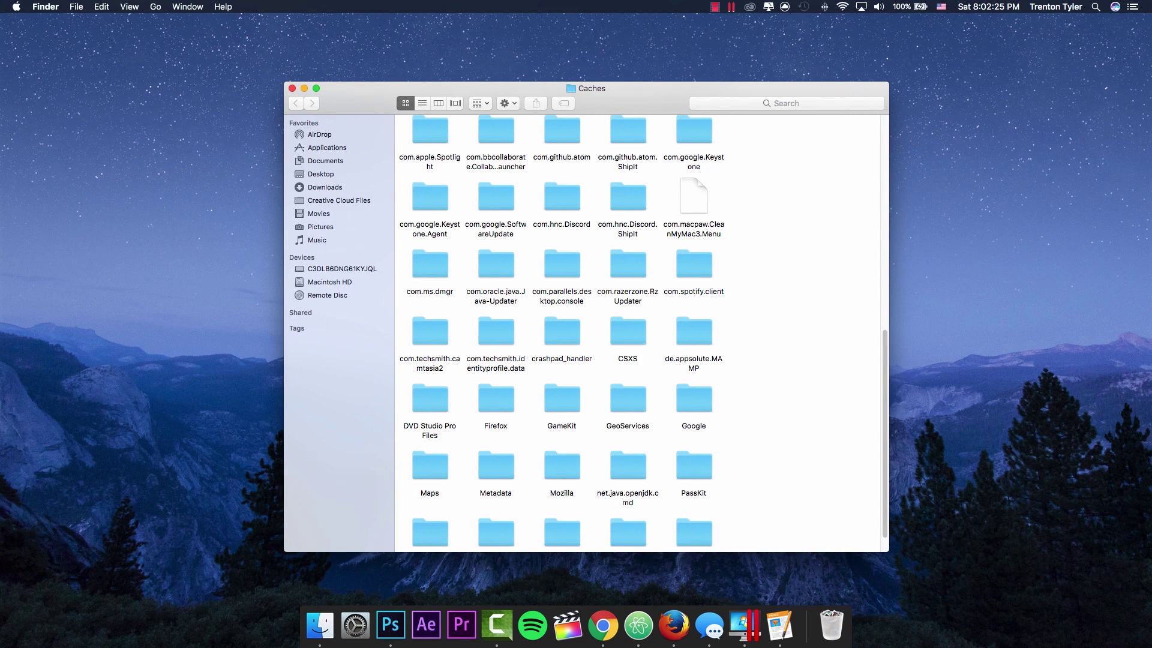
scroll(641, 333, "up", 15)
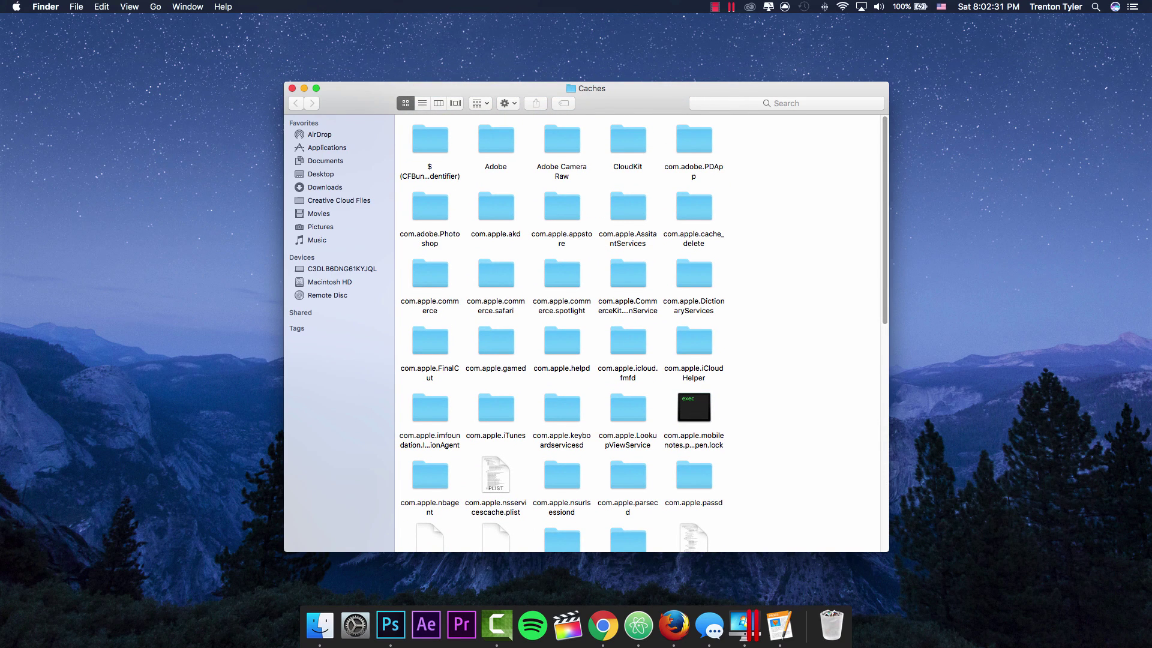
scroll(641, 333, "down", 10)
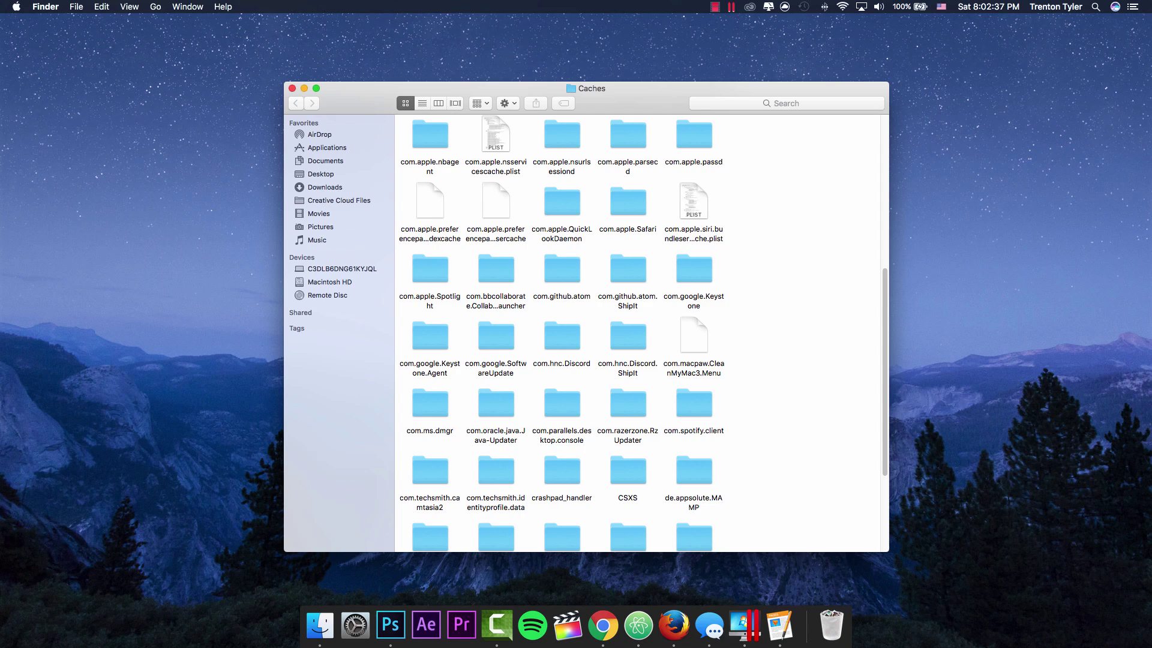
scroll(641, 333, "up", 10)
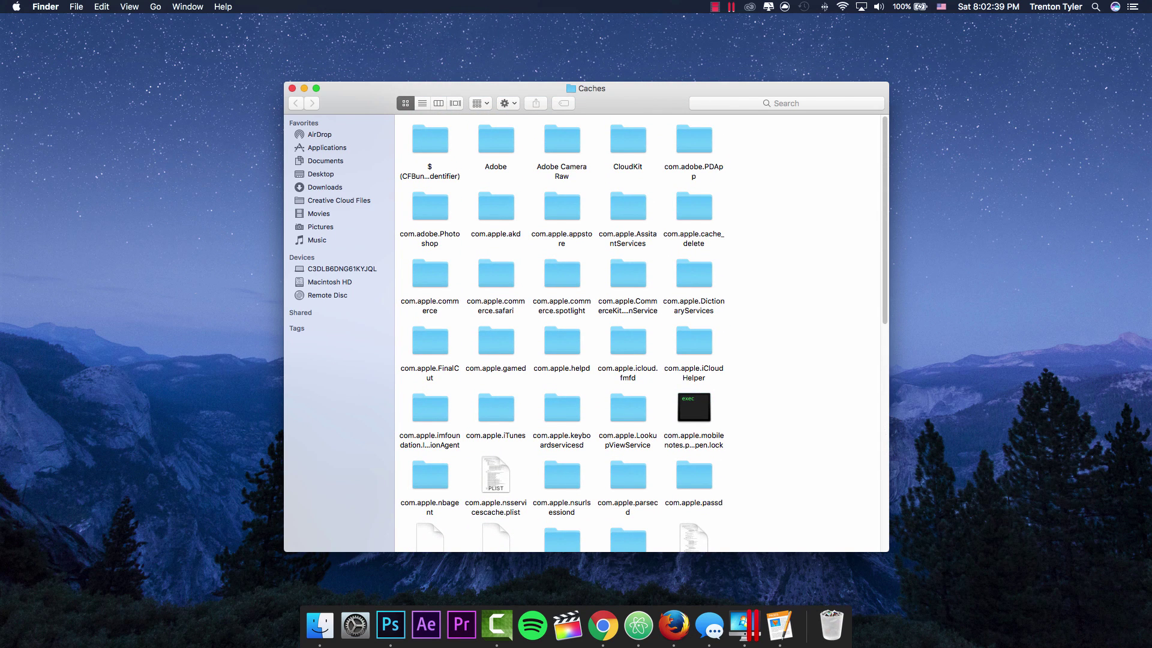
- Select every item in ~/Library/Caches with Cmd-A and move them all to the Trash
key("super+a")
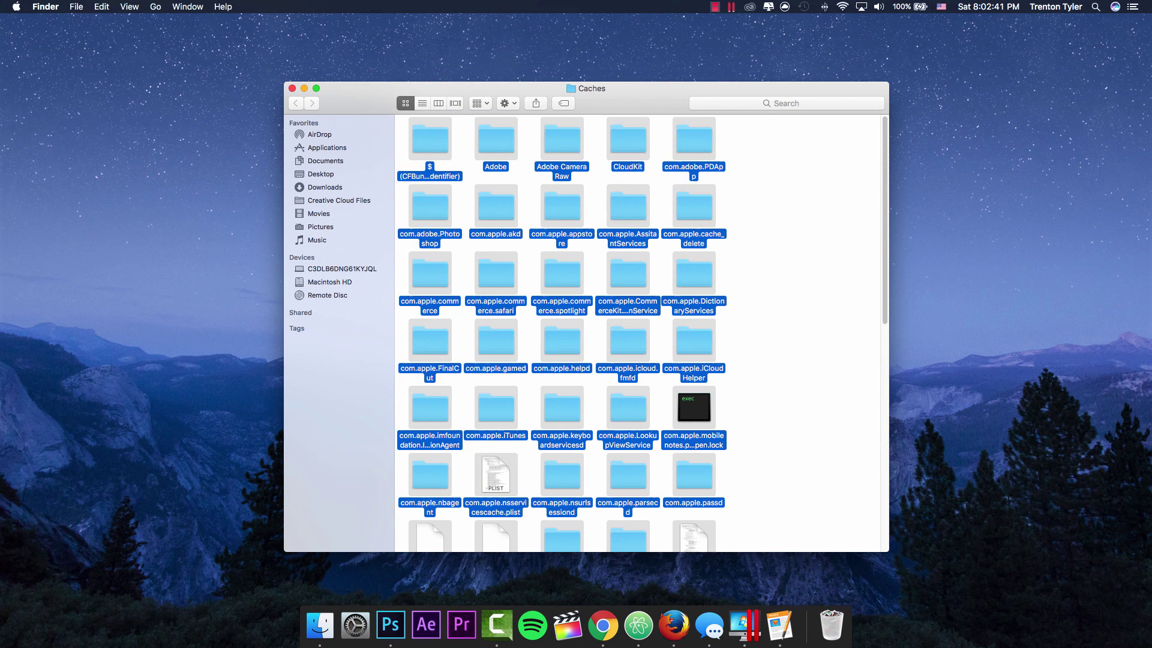
key("super+alt+a")
key("super+a")
key("super+BackSpace")
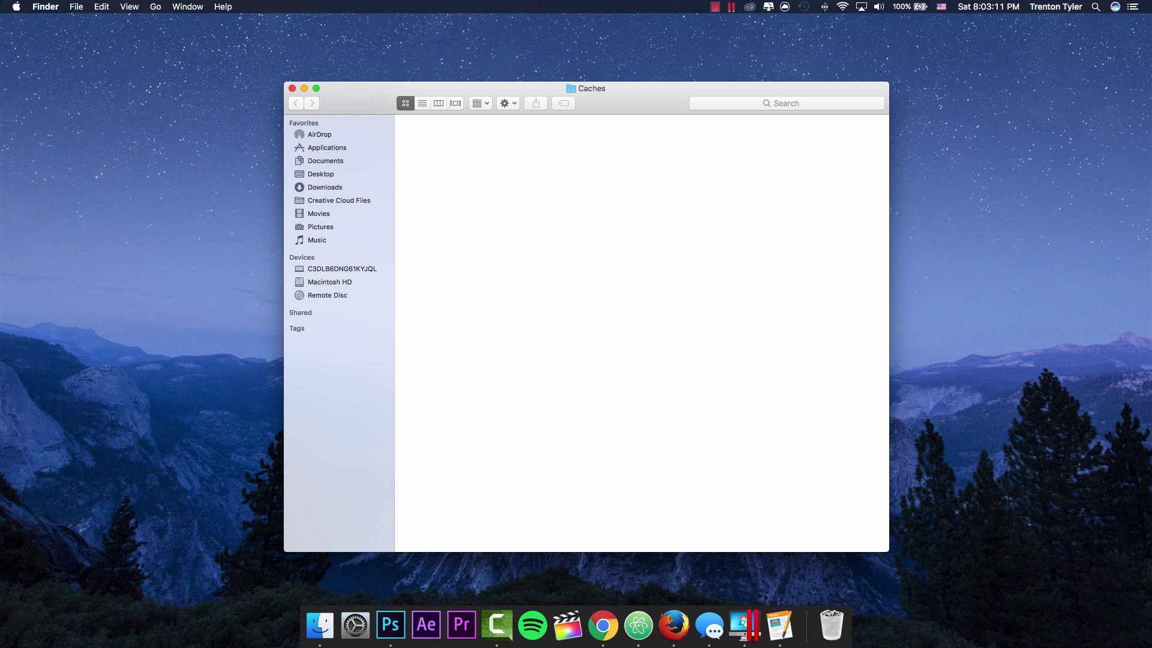
- Show the top level of Macintosh HD and open Finder Preferences beside it
left_click(329, 282)
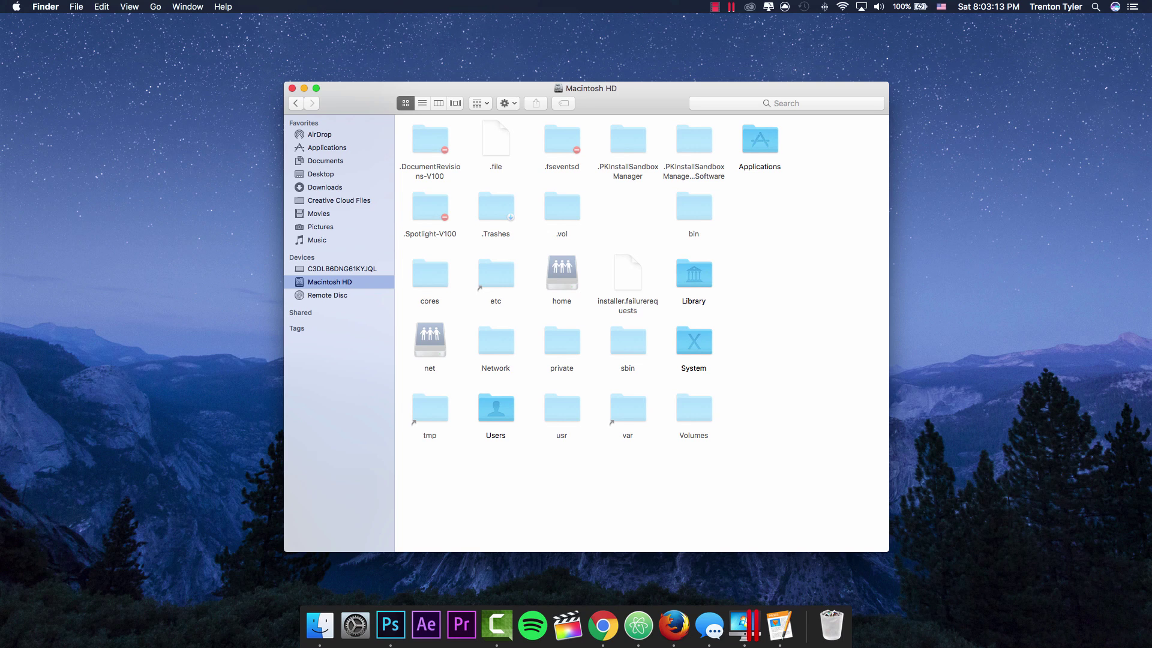
left_click(46, 6)
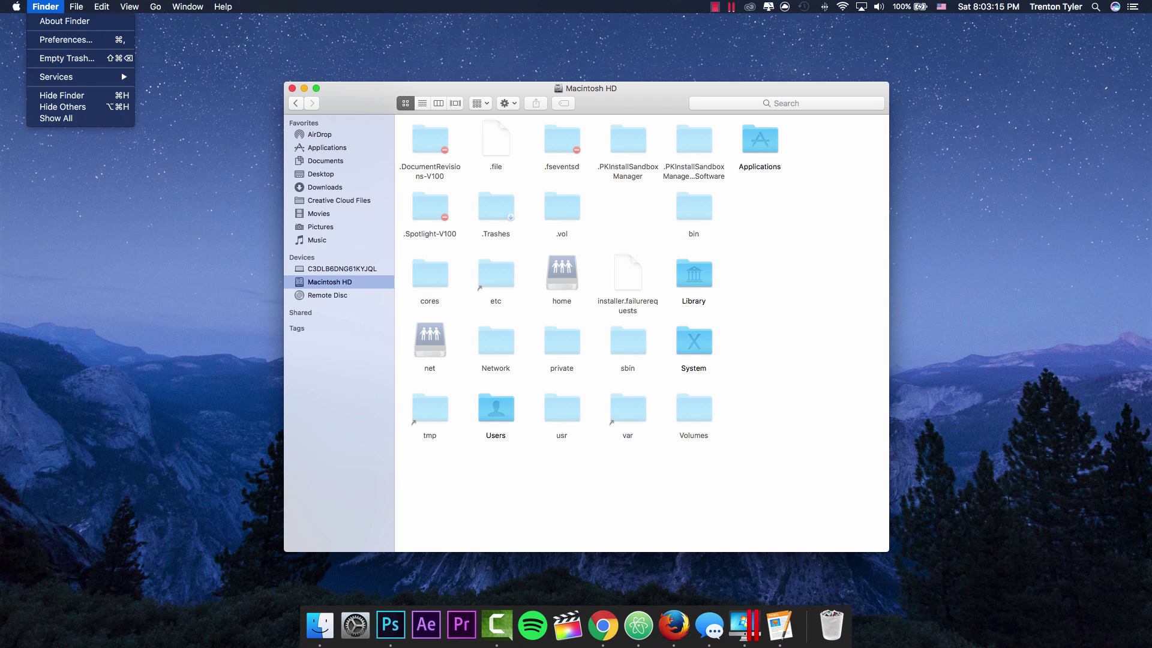
left_click(66, 39)
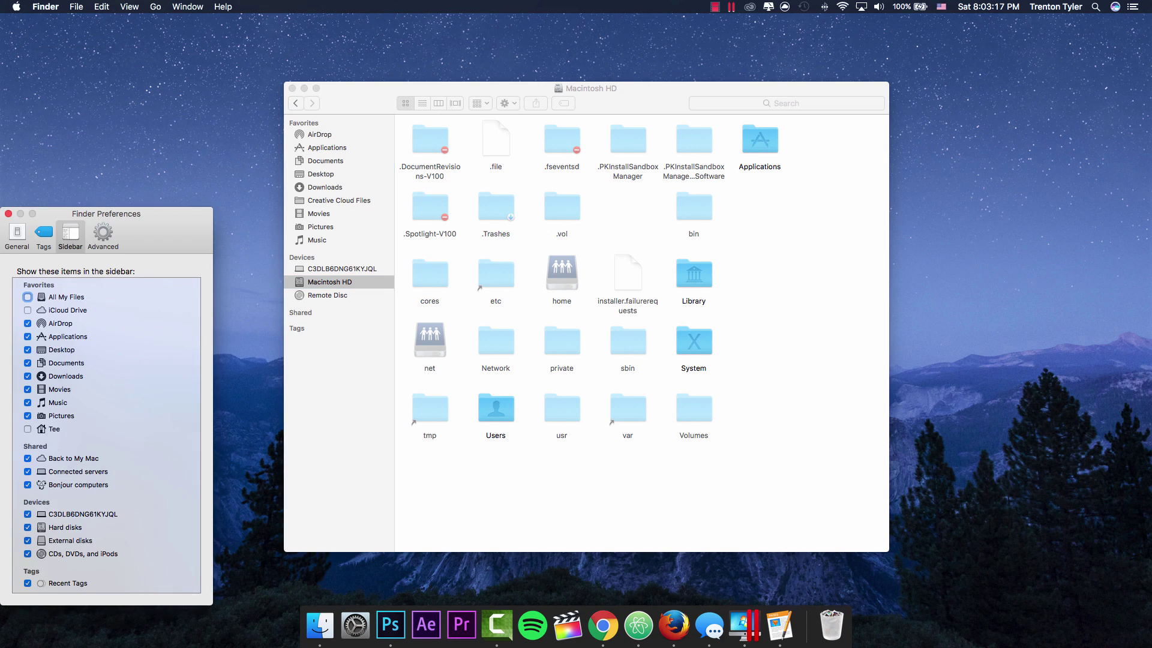
left_click_drag(106, 213, 163, 89)
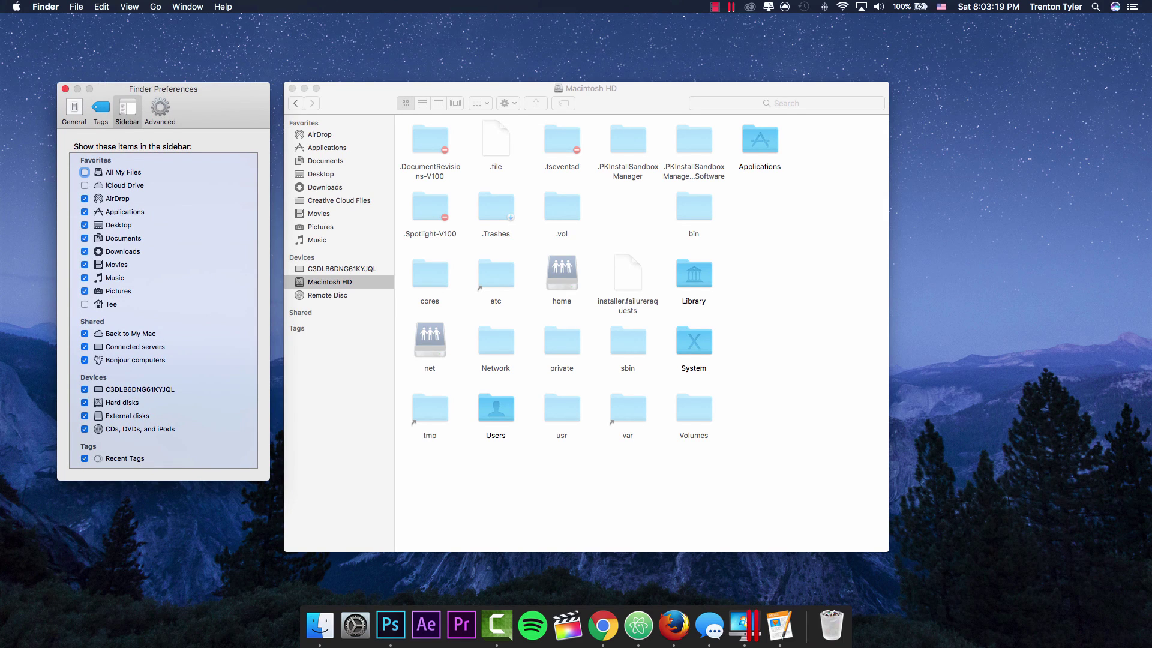
- Keep hard disks in the sidebar but hide the computer, external disks, and CDs, DVDs, and iPods
left_click(85, 403)
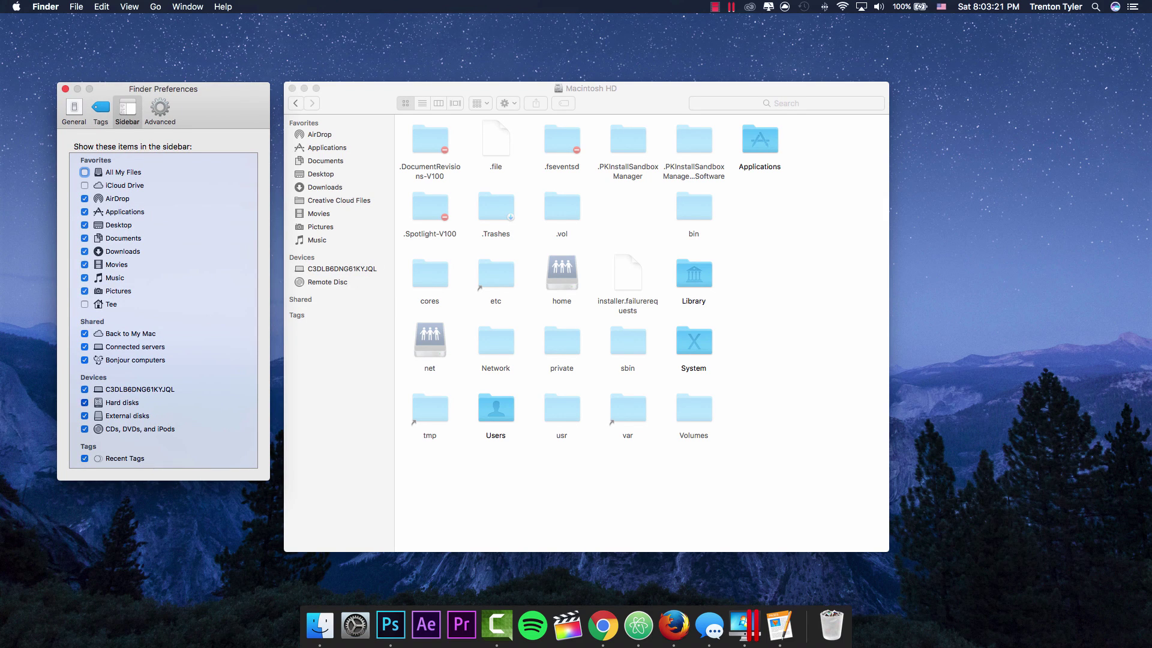
left_click(85, 403)
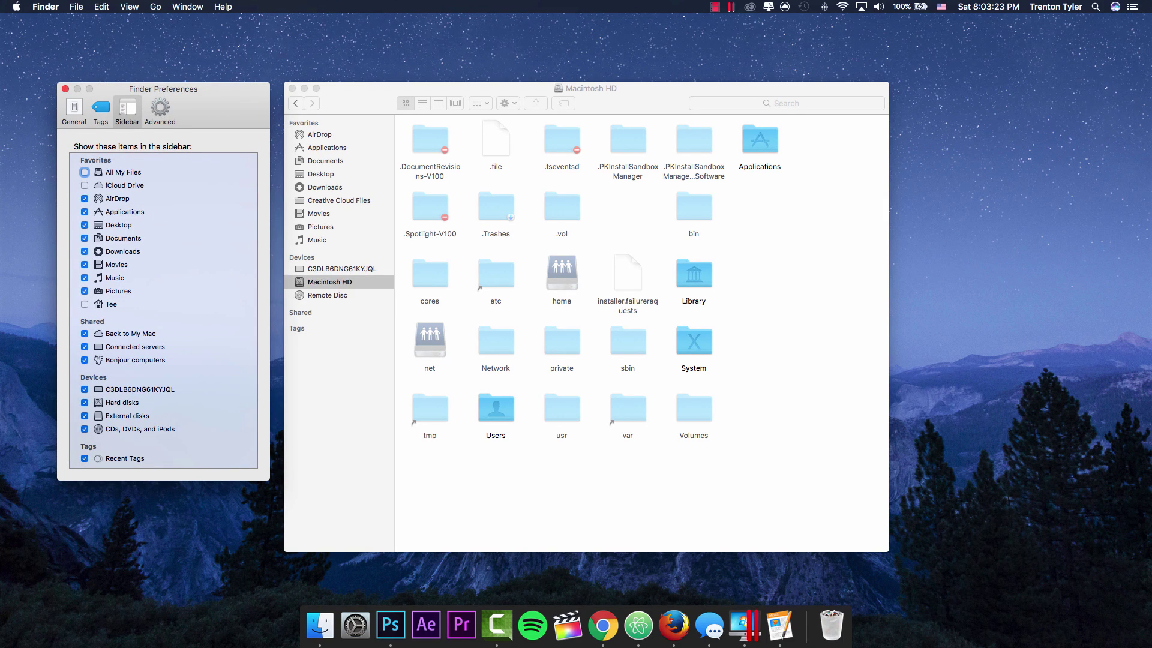
left_click(85, 402)
left_click(84, 402)
left_click(85, 389)
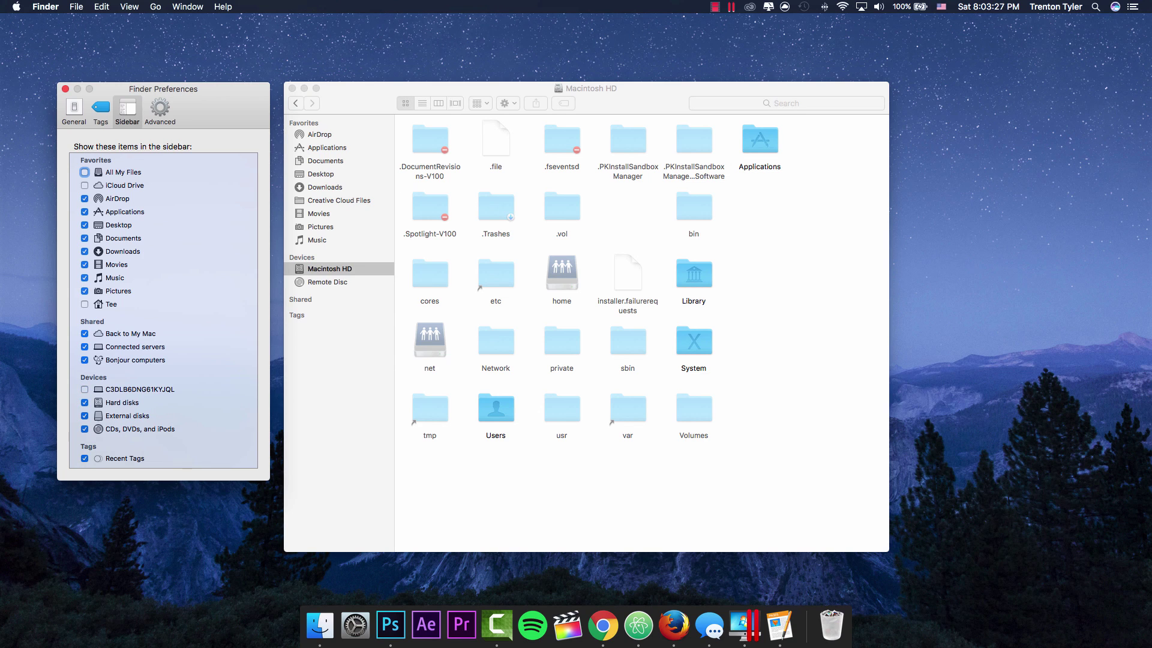
left_click(85, 415)
left_click(84, 429)
key("super+w")
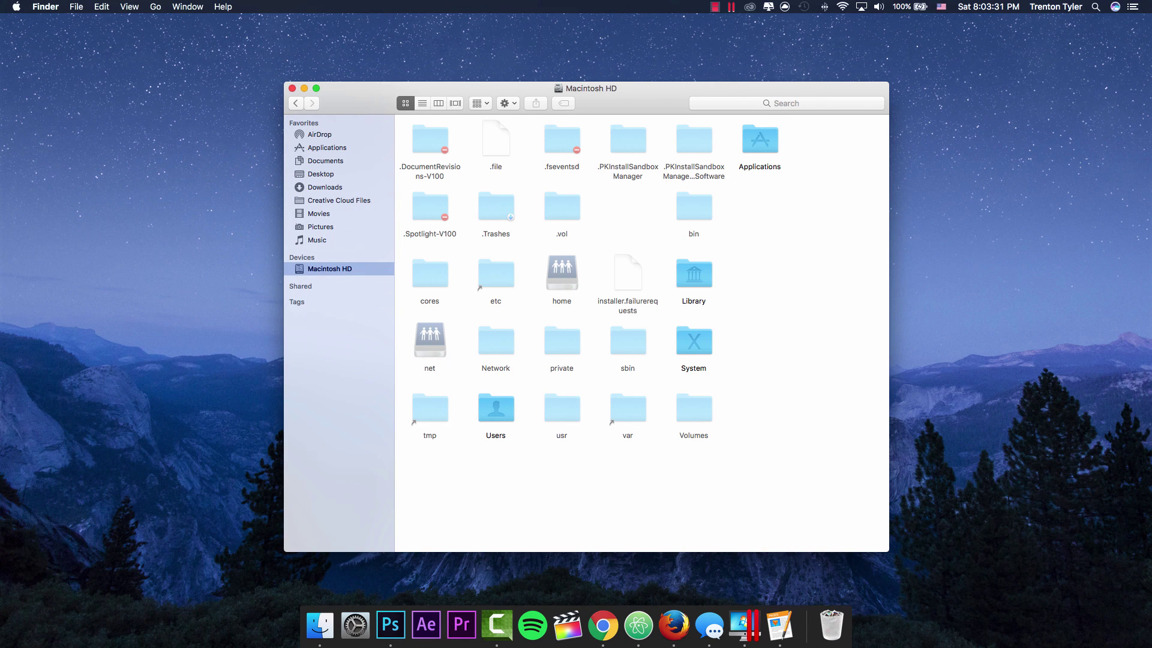
- Open Macintosh HD's Library and then its Caches folder, confirming the path in Go to Folder
double_click(693, 274)
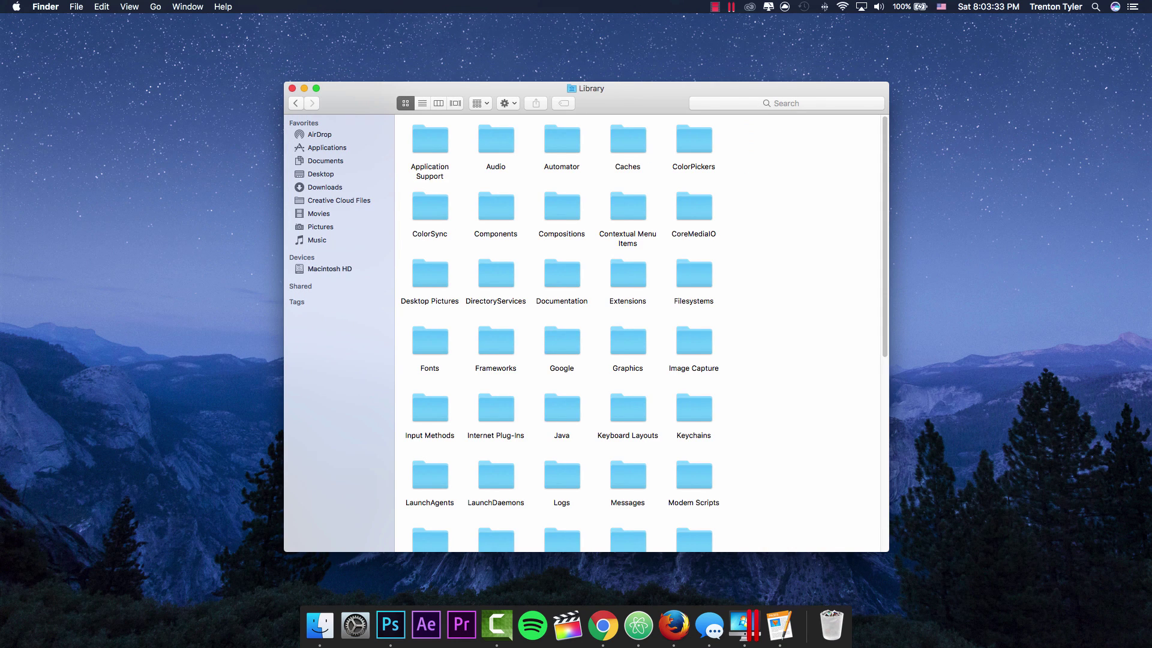
key("c")
key("super+Down")
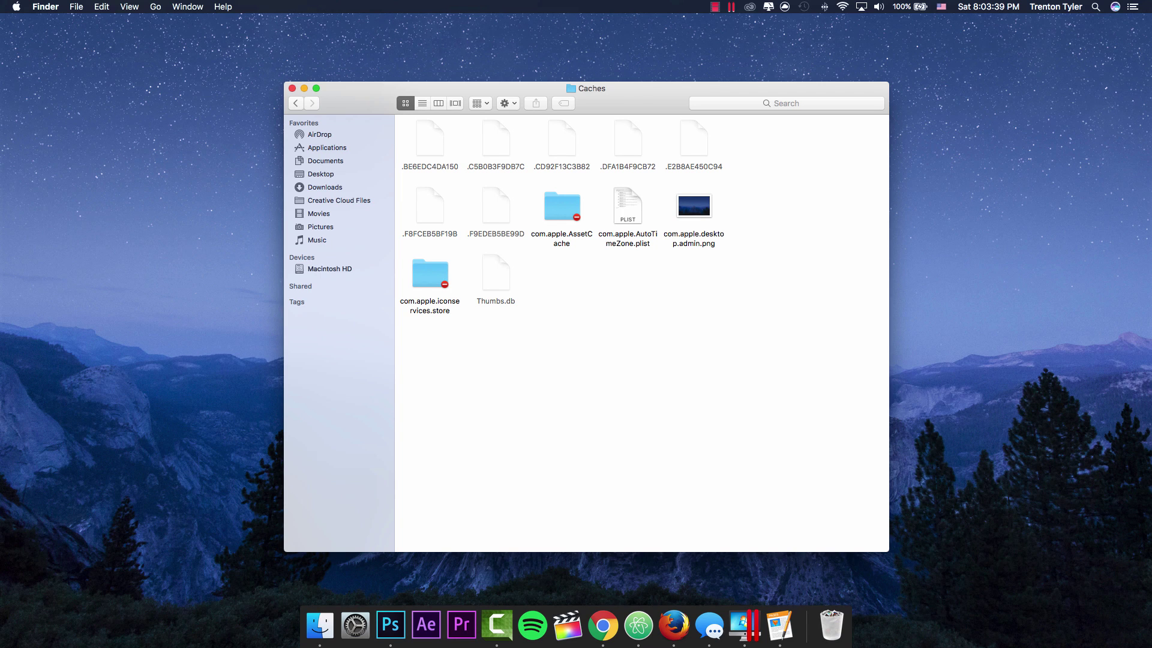
left_click_drag(648, 90, 860, 74)
left_click(384, 150)
left_click(155, 6)
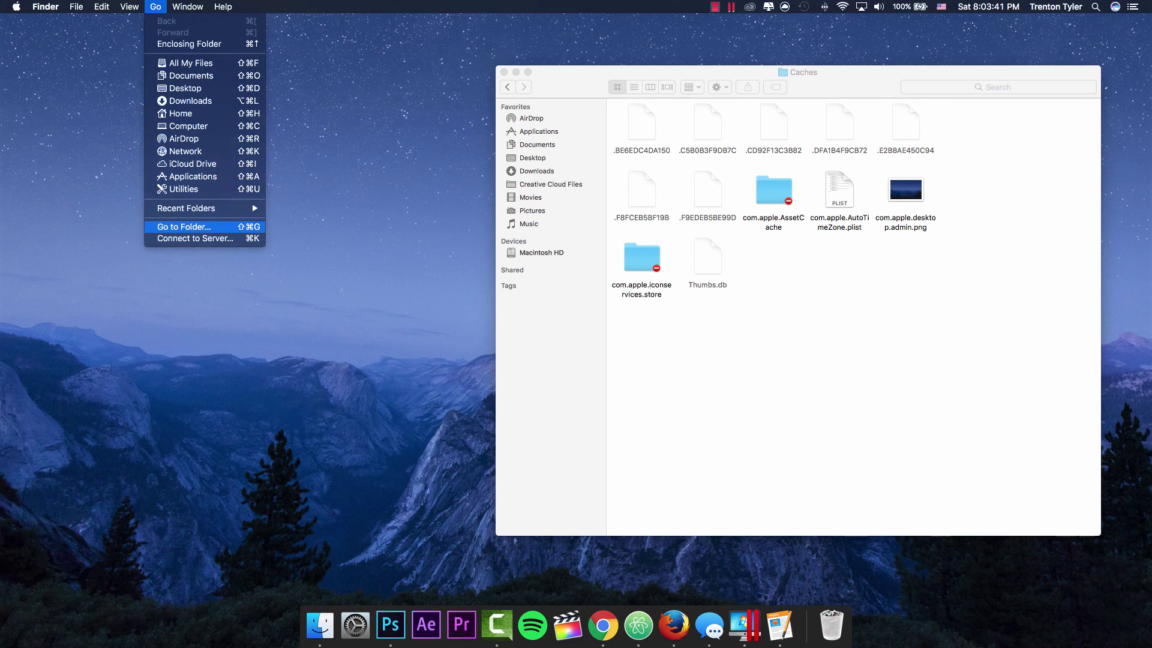
left_click(184, 227)
key("Return")
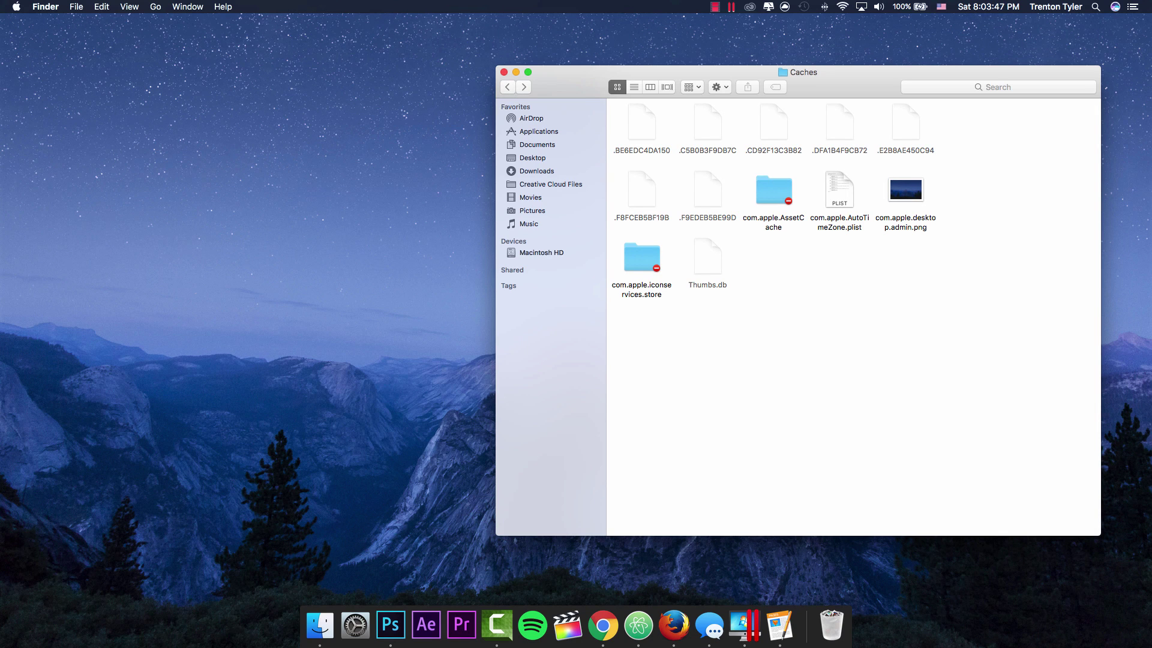
- Center the Caches window and select all twelve cache items, dismissing a permission alert
right_click(880, 308)
left_click(876, 306)
left_click_drag(858, 73, 636, 76)
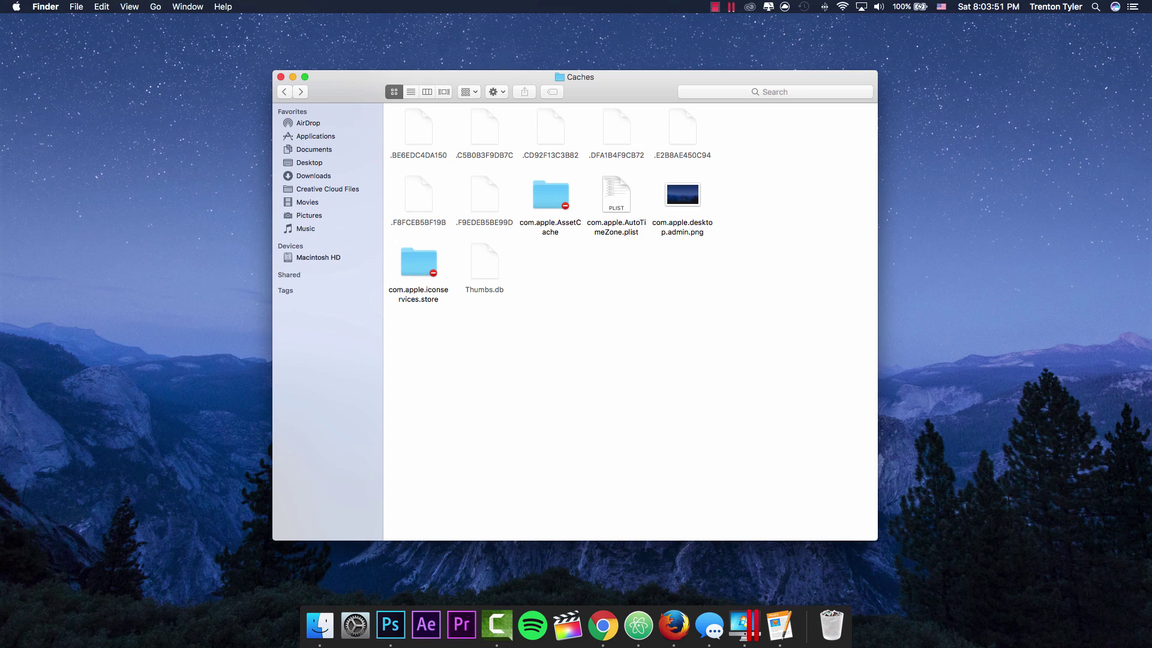
left_click_drag(428, 160, 416, 135)
left_click(576, 336)
double_click(551, 195)
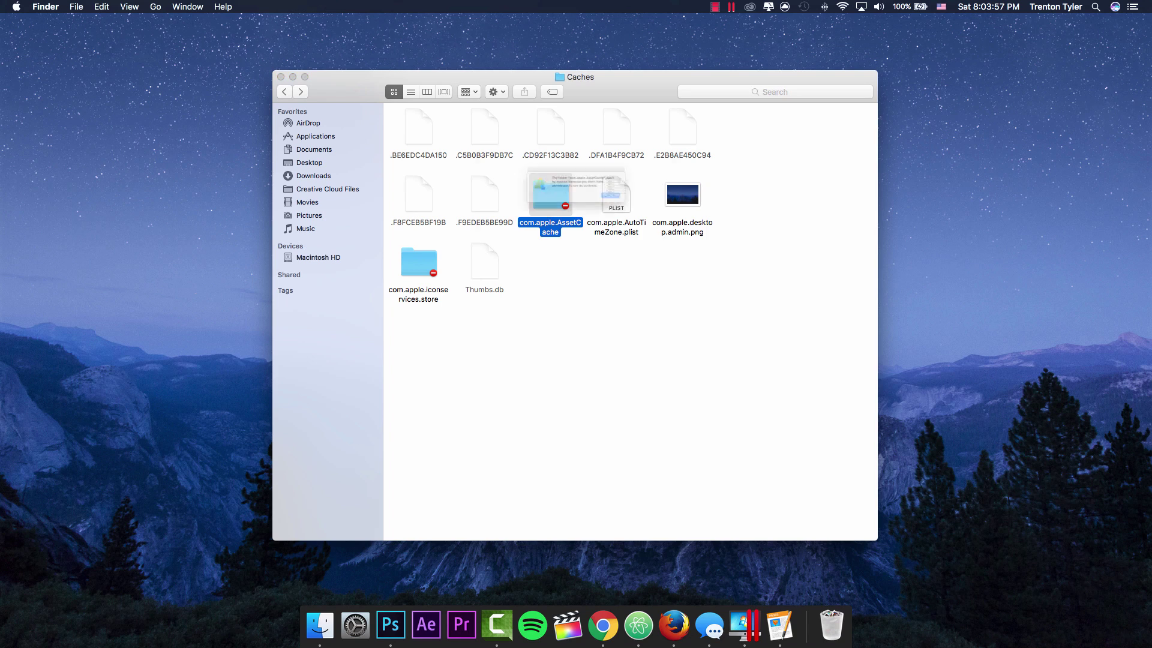
left_click(666, 213)
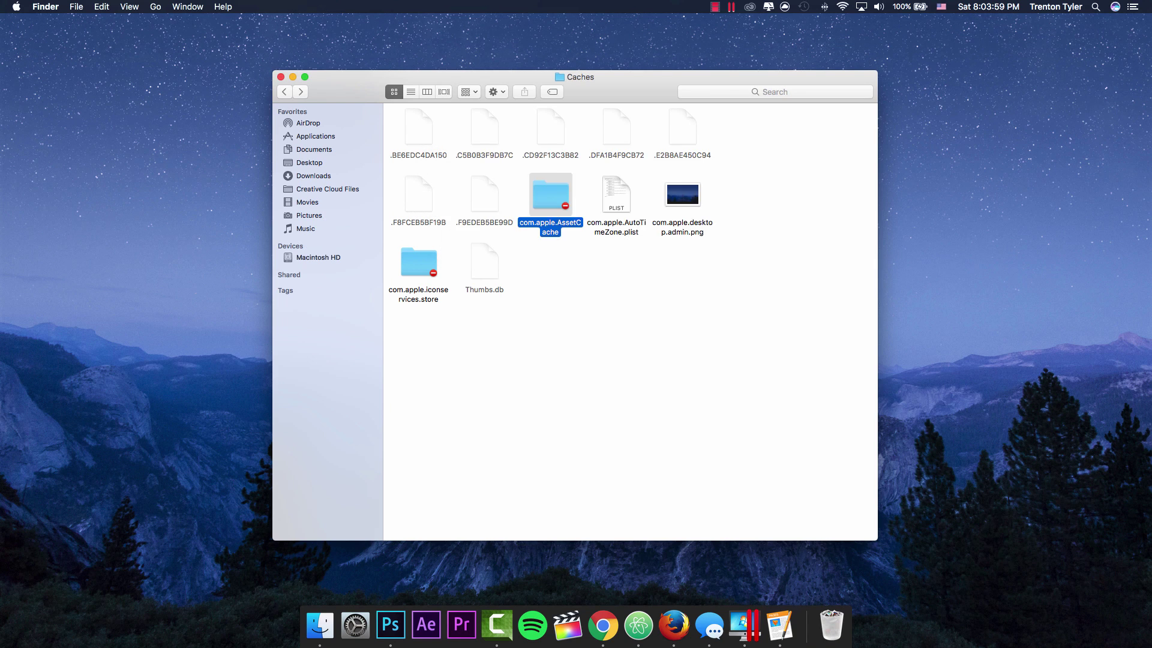
- Drag the twelve selected items to the Trash and authorize the move with the admin password
left_click_drag(744, 351, 831, 624)
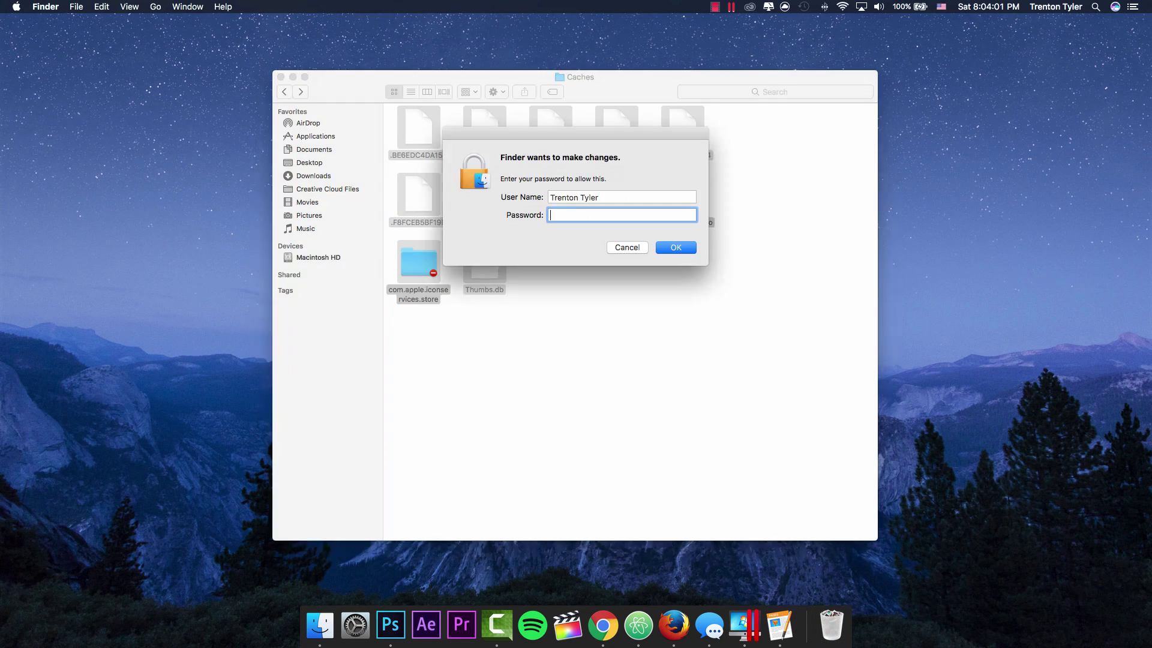
type("•••••")
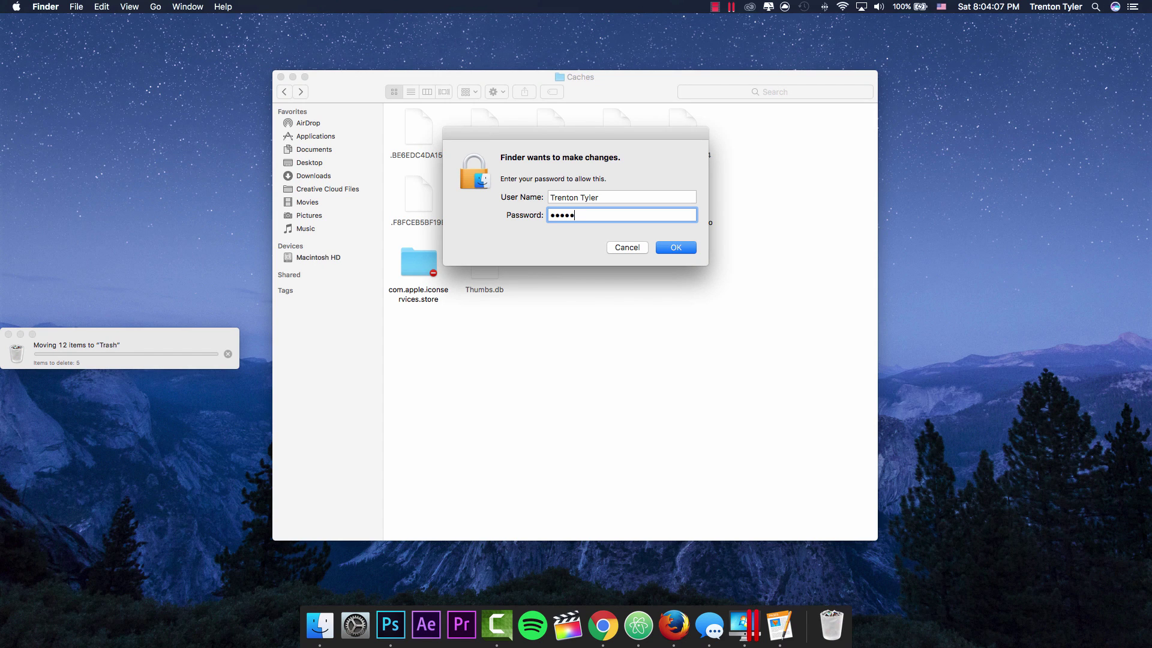
key("Return")
type("•••••")
key("Return")
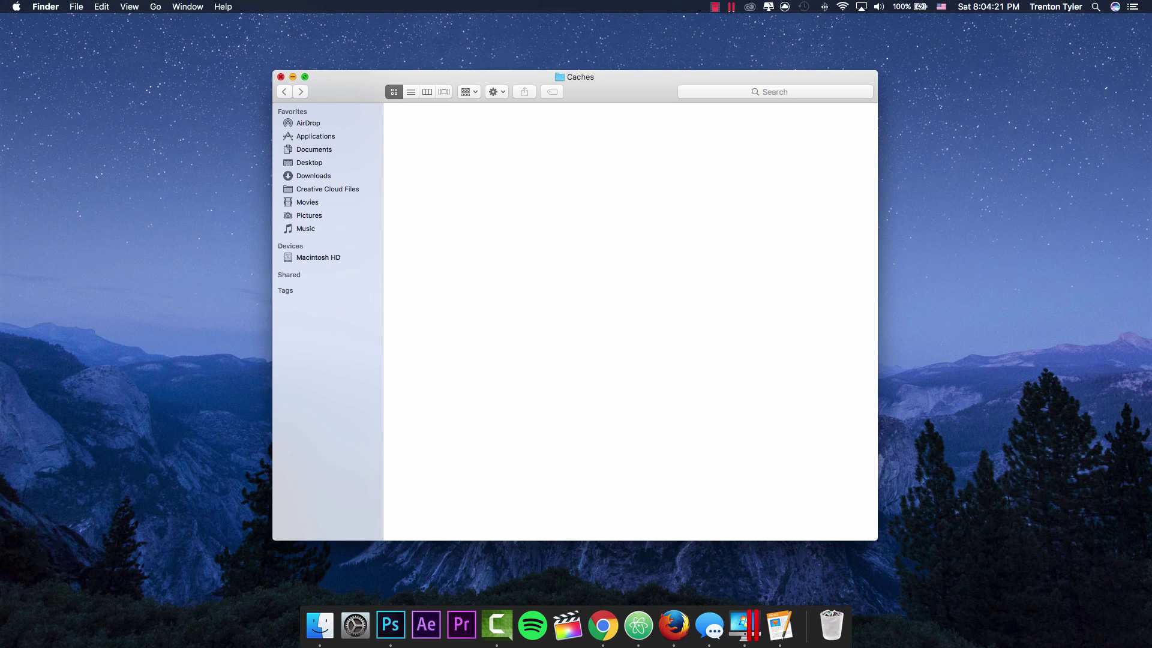
left_click_drag(510, 77, 503, 76)
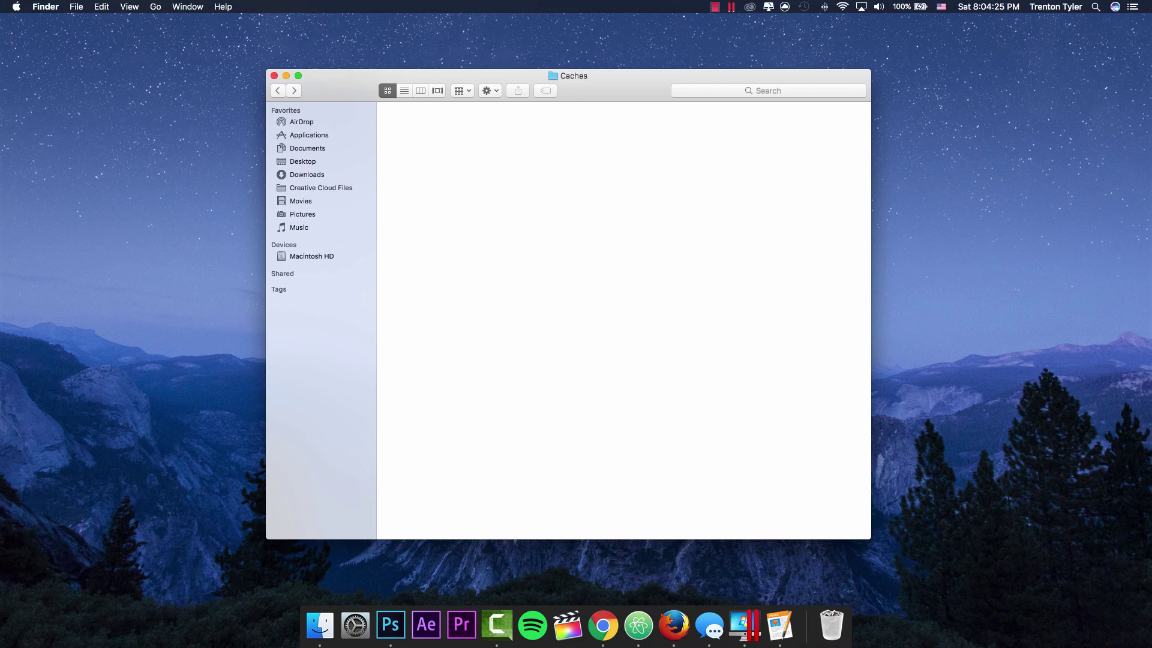